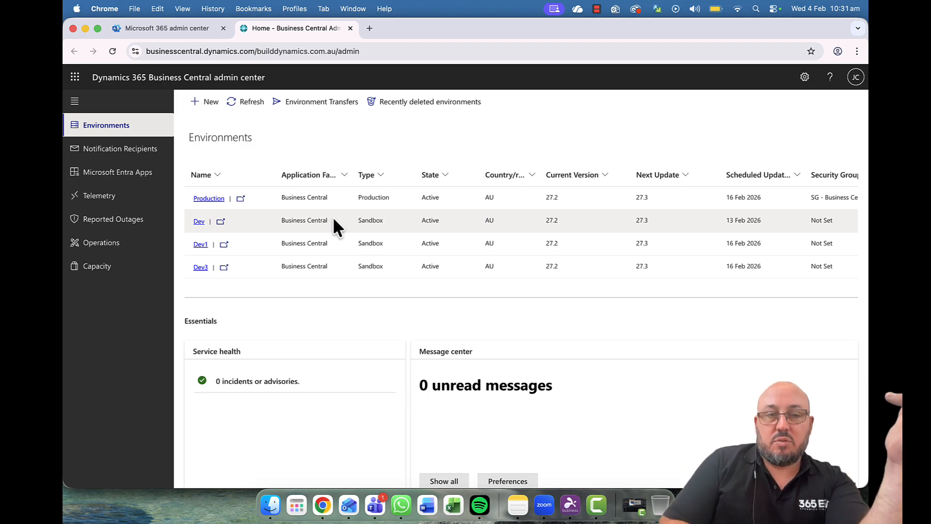
Step: Delete the Dev sandbox environment, confirming with its name Dev, and refresh the environments list
click(199, 221)
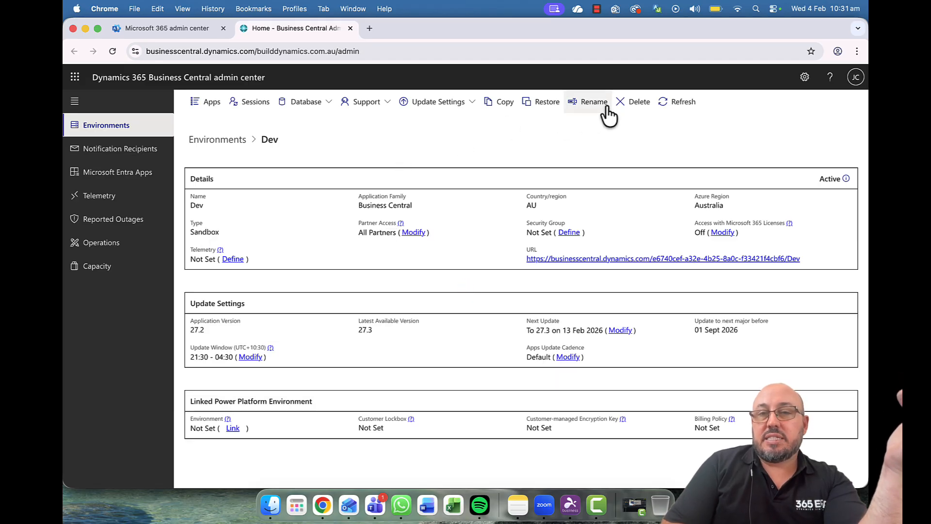
click(638, 112)
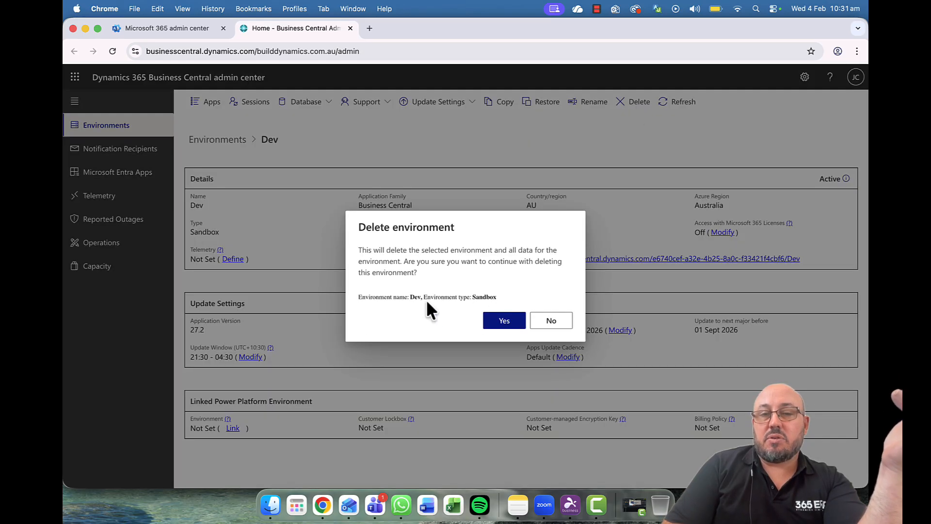
double_click(416, 298)
key(super+c)
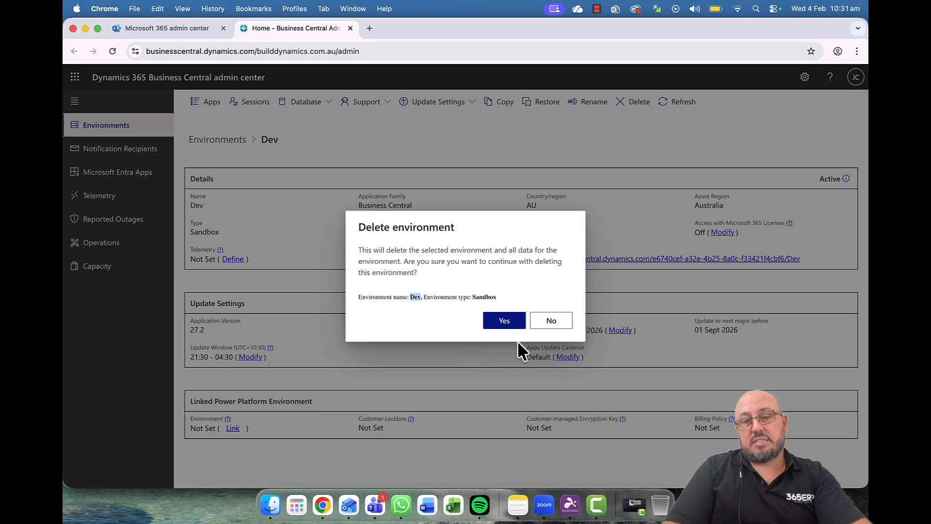
click(505, 321)
click(628, 223)
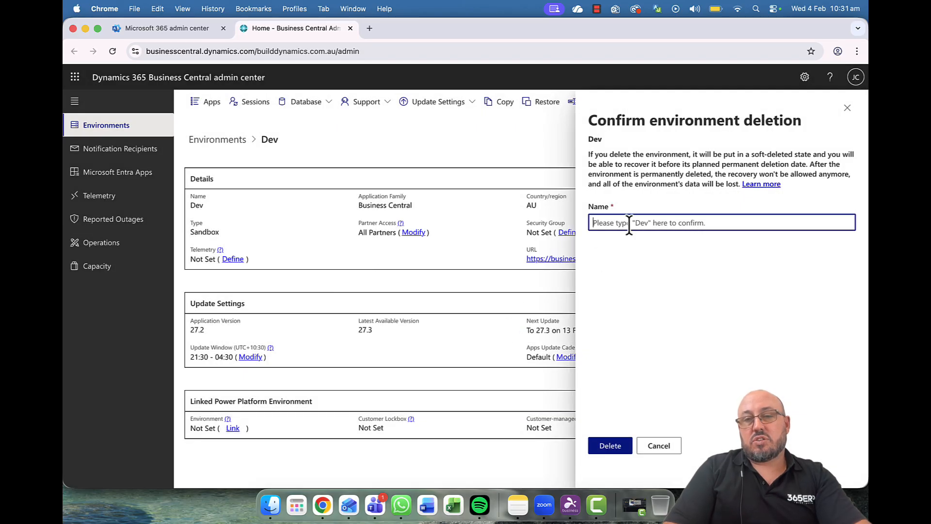
key(super+v)
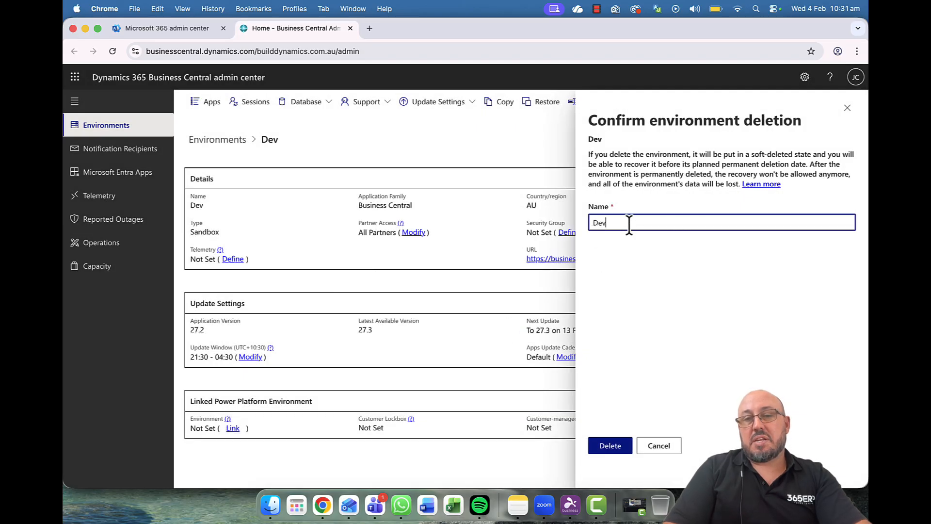
click(614, 449)
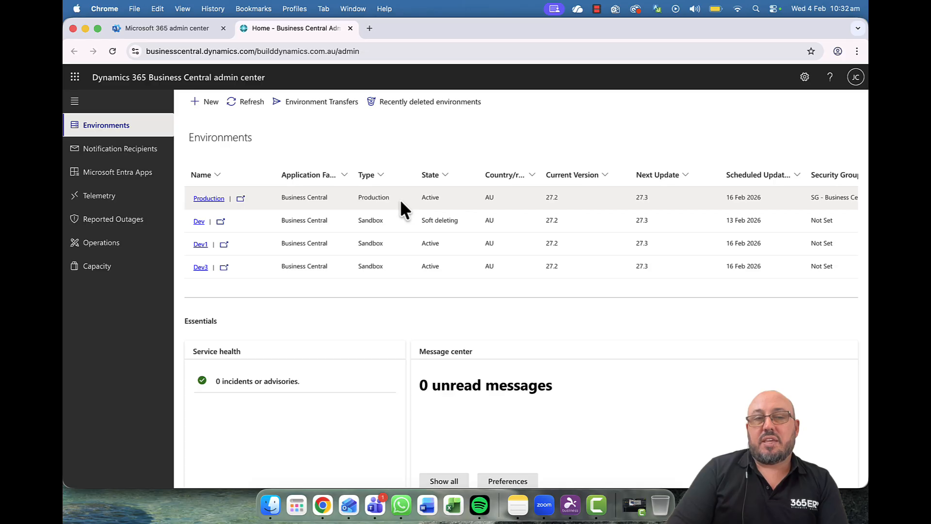
click(244, 103)
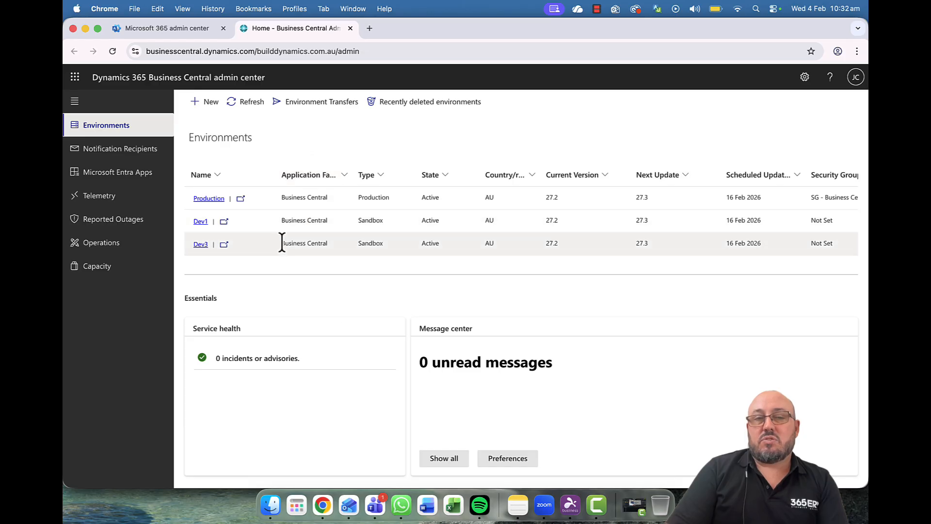
click(210, 199)
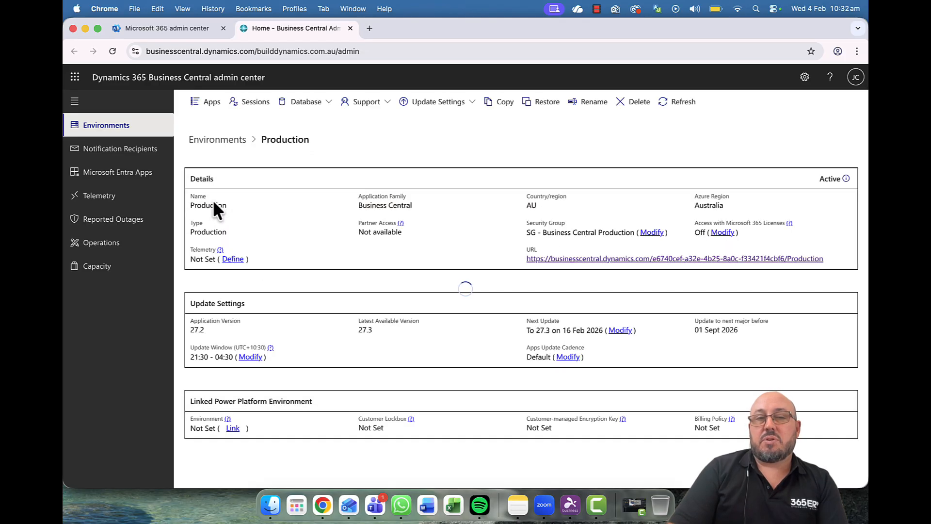
click(503, 102)
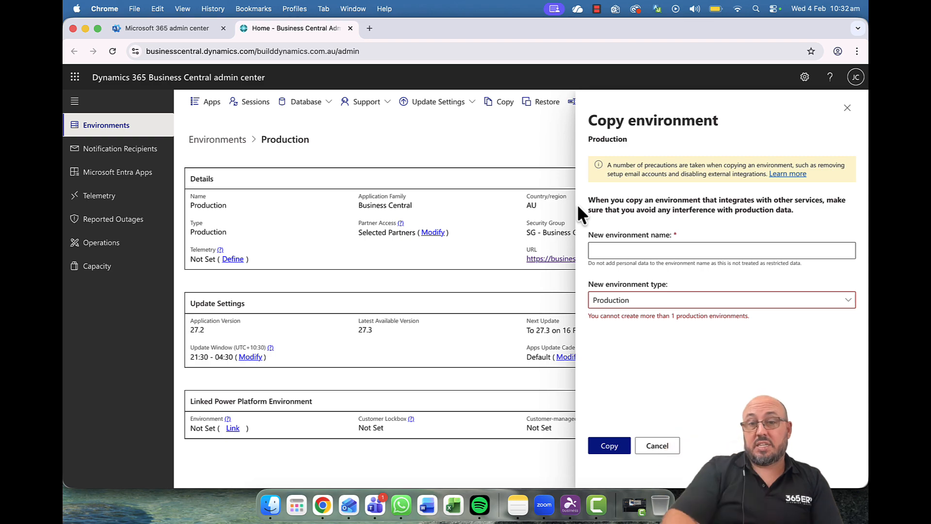
click(620, 302)
click(628, 337)
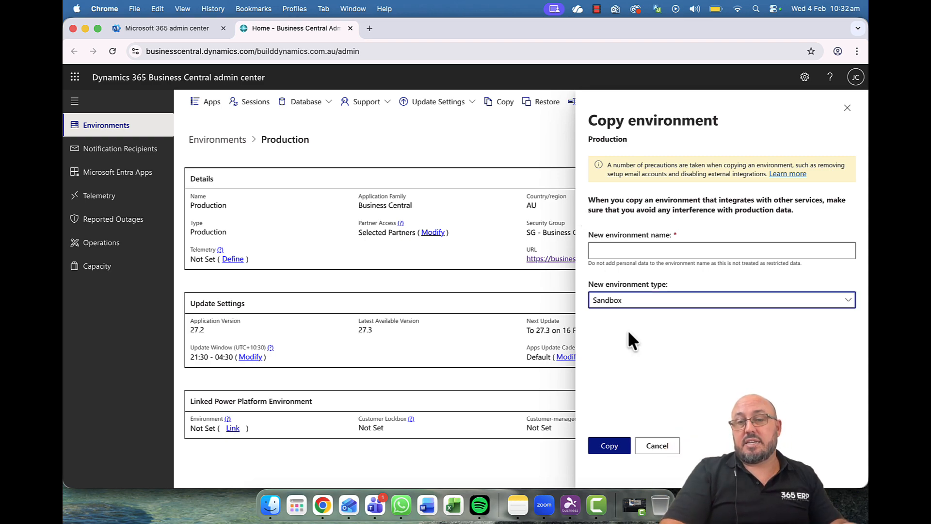
click(641, 252)
text(DEMO)
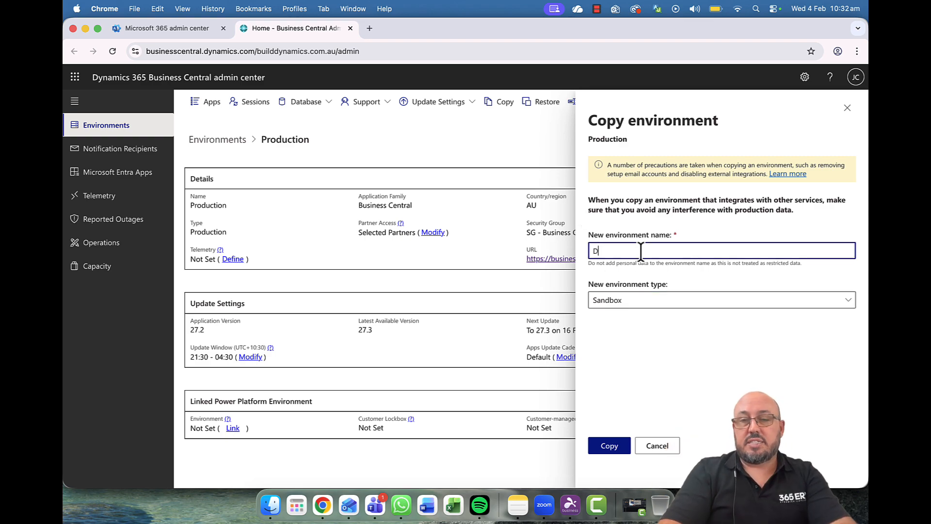
click(665, 451)
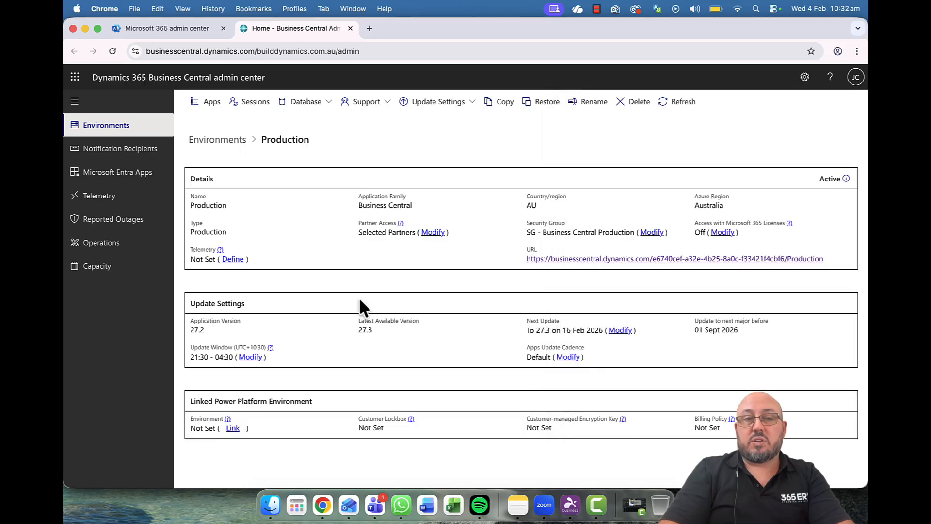
click(127, 130)
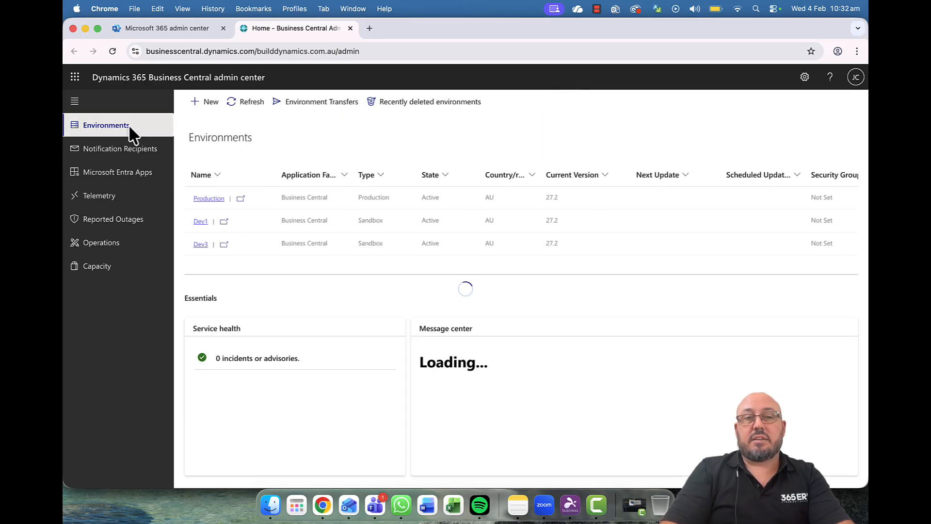
Step: Start a new environment named DEMO with type Sandbox and country AU
click(209, 104)
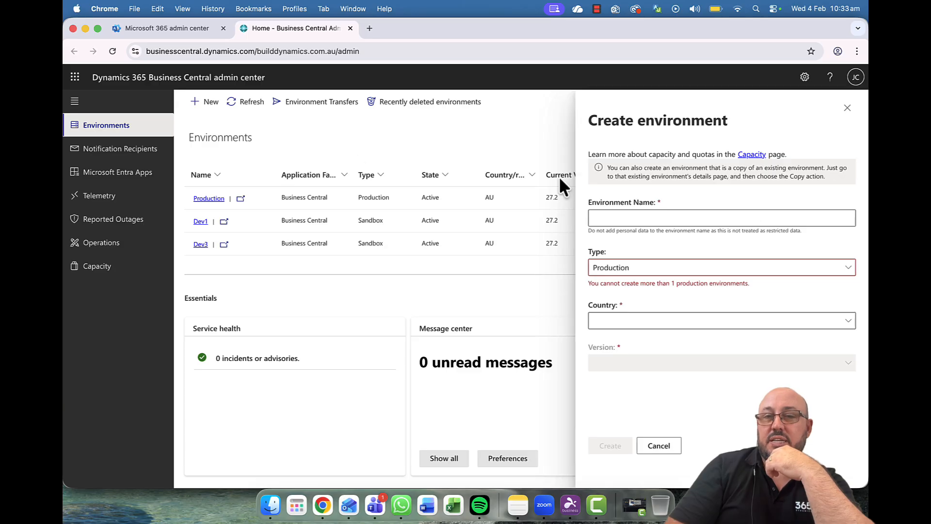
click(664, 217)
text(DEMO)
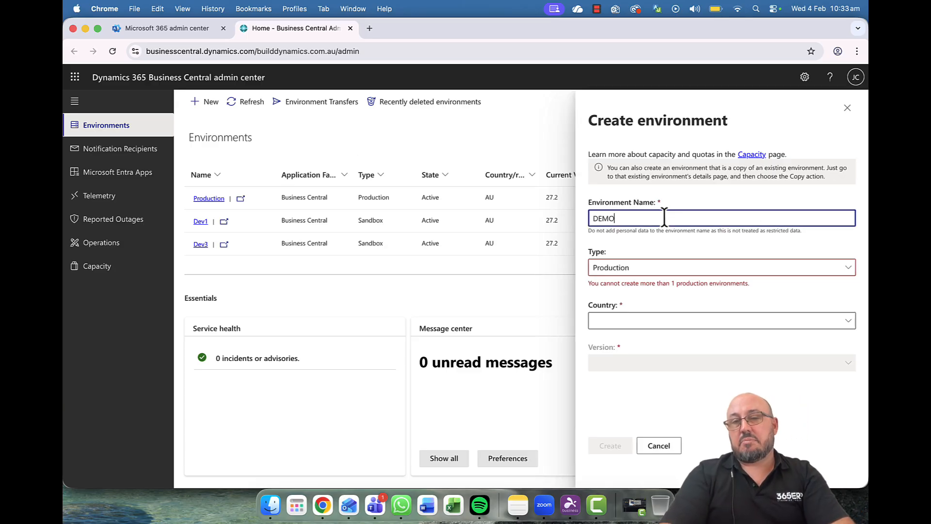
click(655, 267)
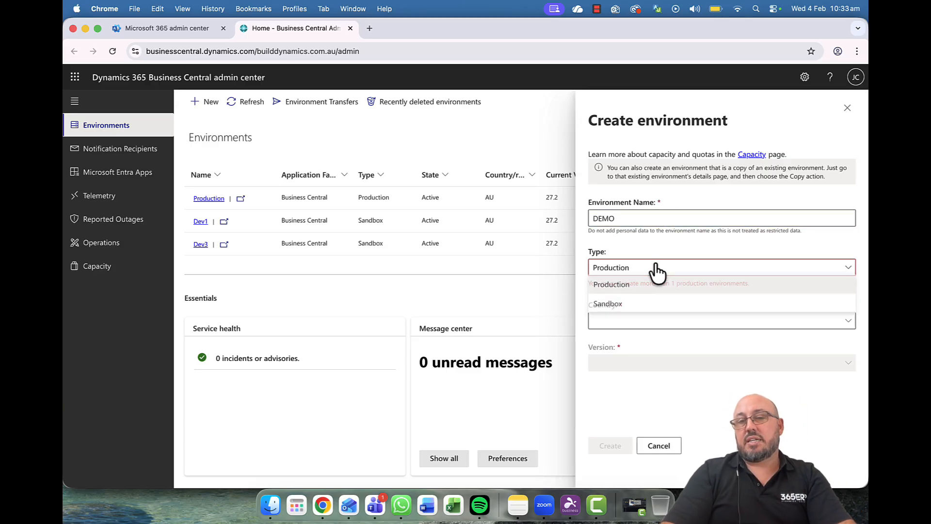
click(646, 303)
click(645, 313)
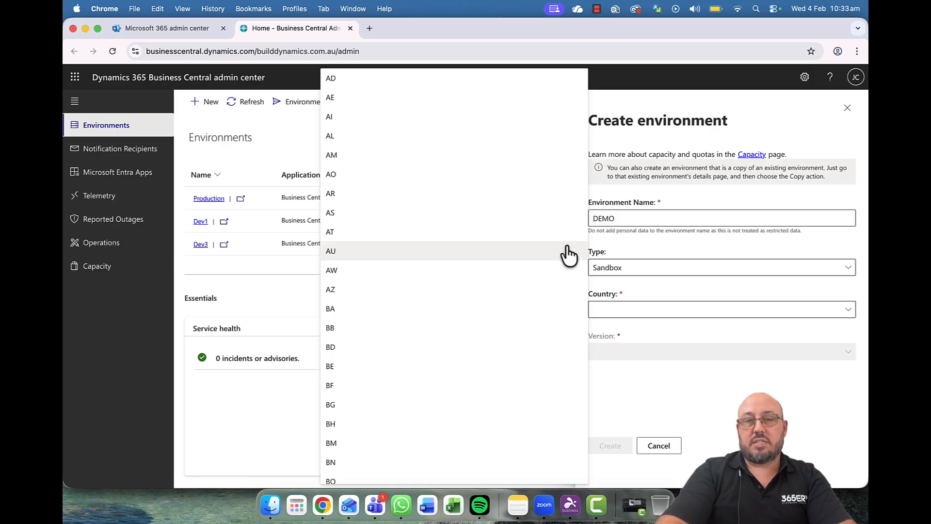
click(425, 253)
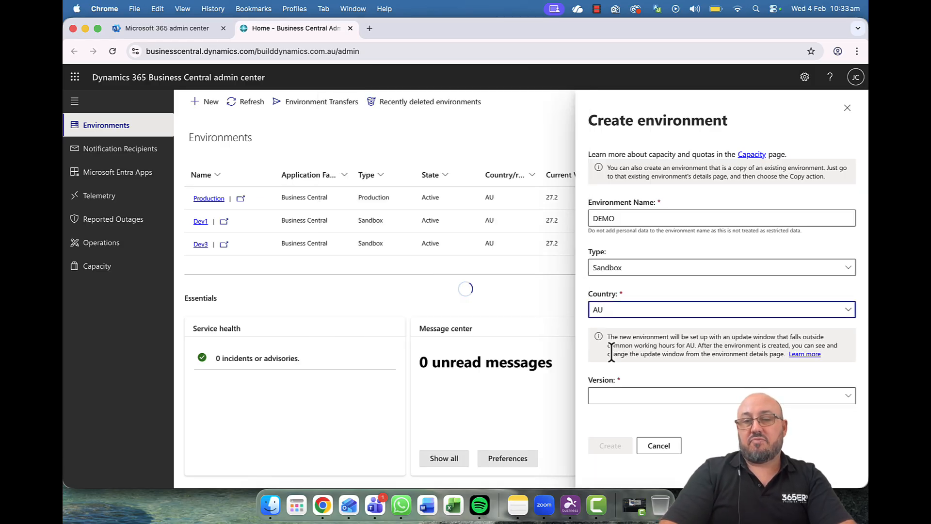
Step: Set the new environment's version to 27.3, create it and refresh the environments list
click(639, 403)
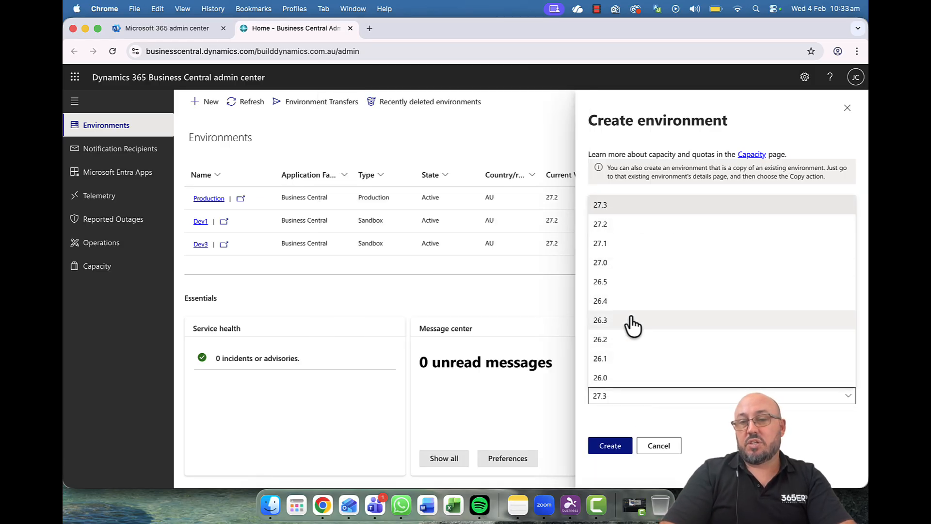
click(632, 211)
click(630, 404)
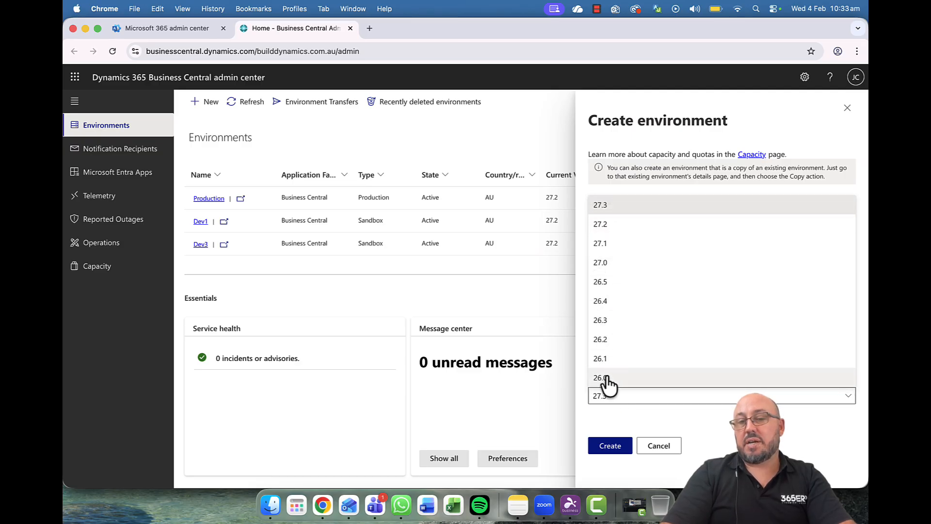
click(621, 212)
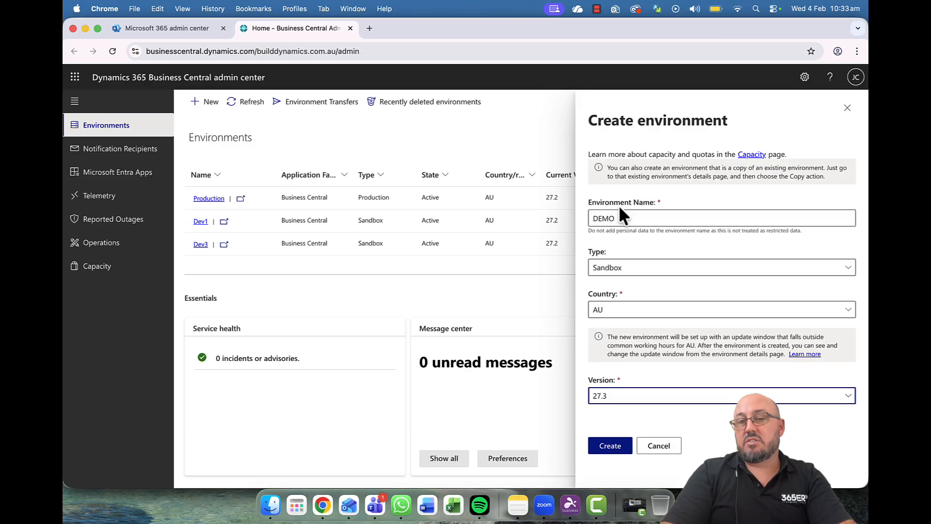
click(611, 446)
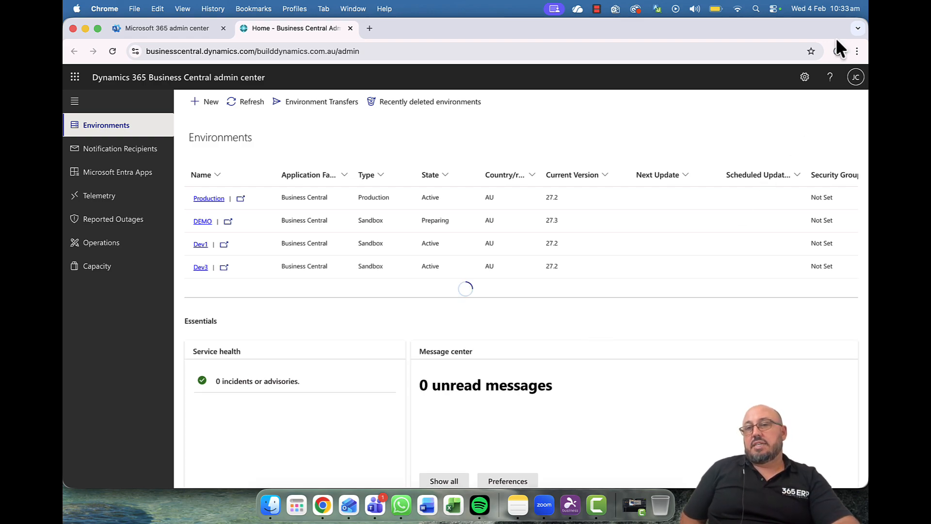
click(250, 103)
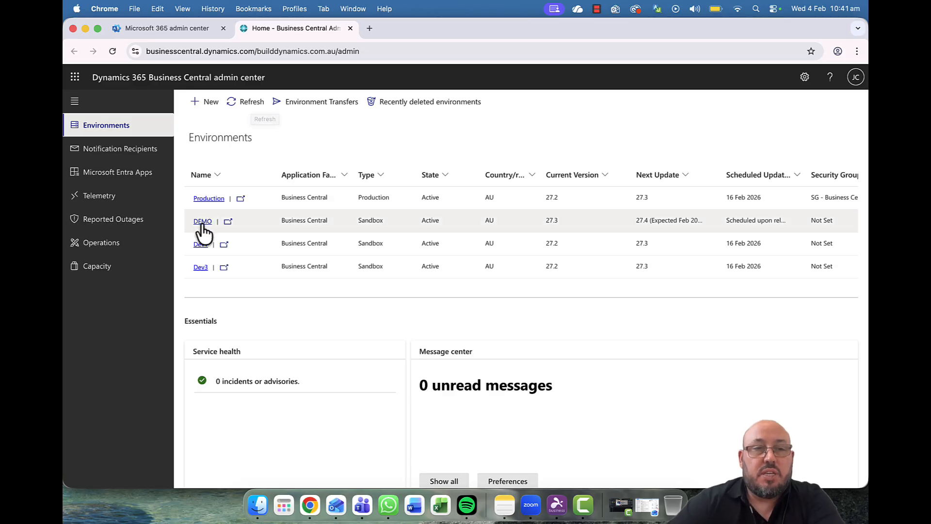
Step: Open the DEMO environment in Business Central, look over its home page and close it again
click(228, 222)
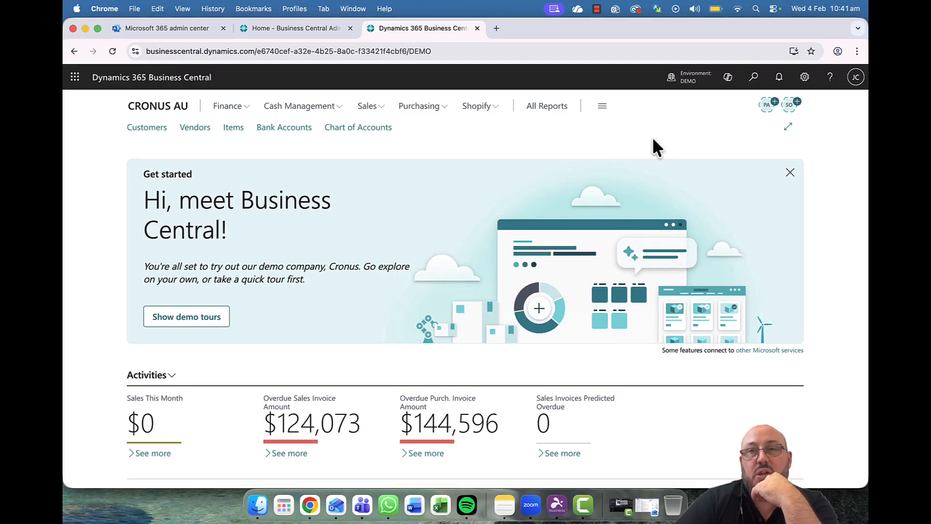
click(684, 78)
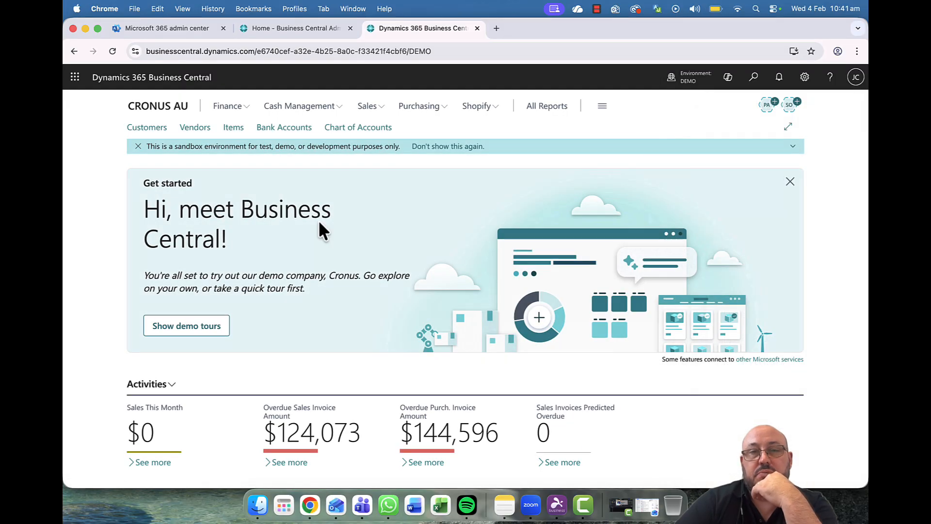
scroll(296, 363, down, 20)
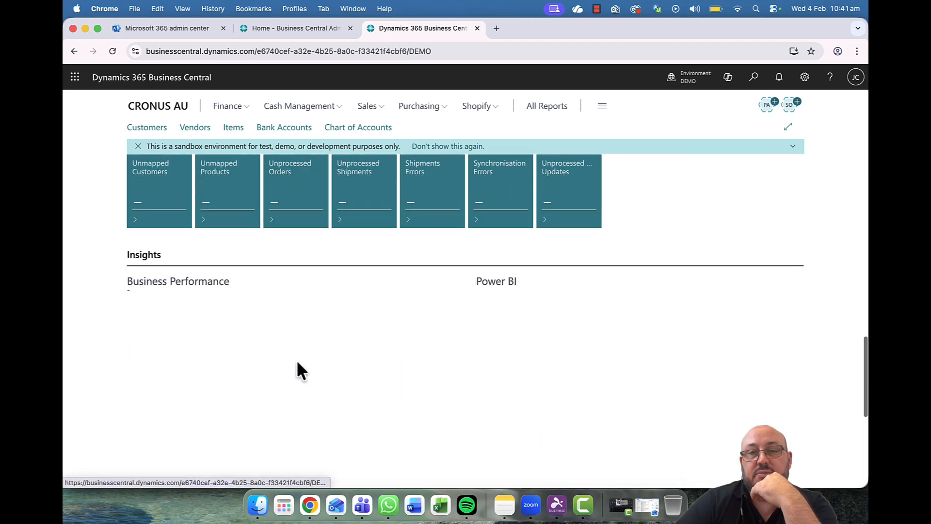
scroll(296, 362, up, 20)
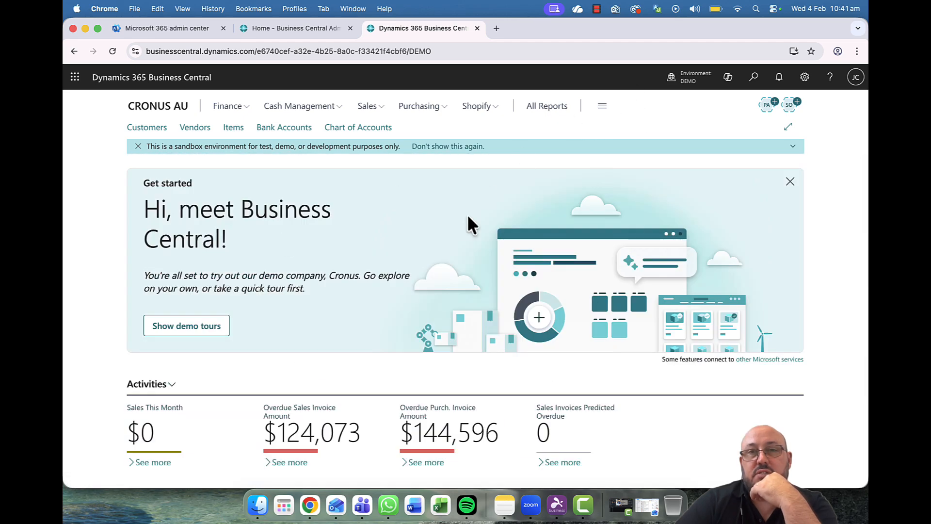
click(477, 28)
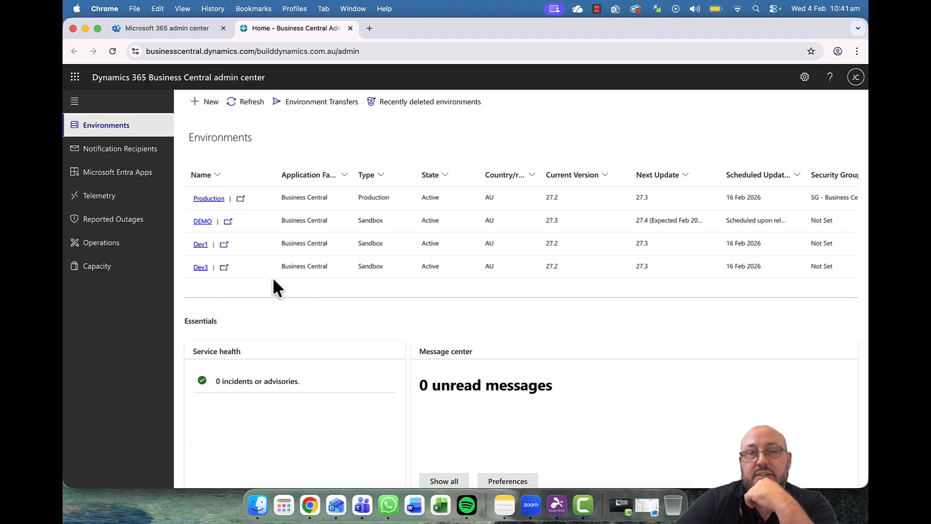
Step: Delete the DEMO sandbox environment, confirming with its name DEMO, and refresh the environments list
click(204, 221)
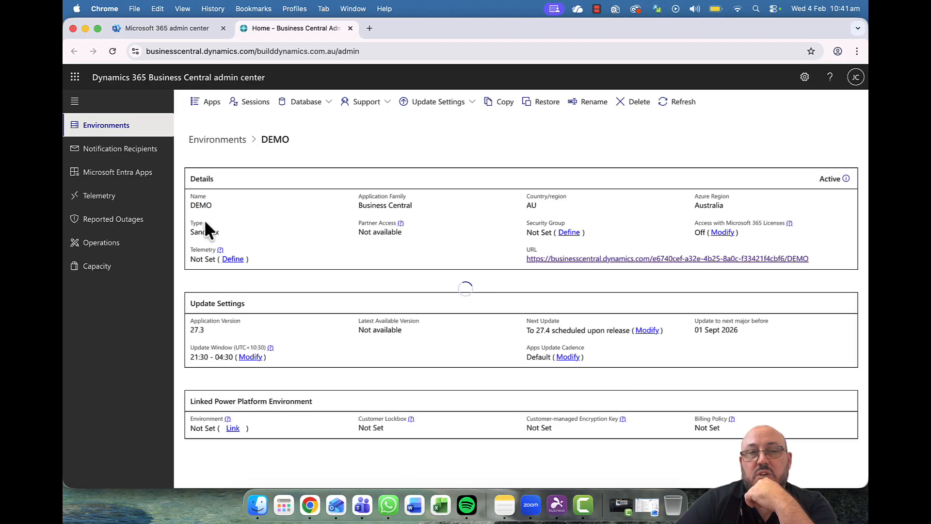
click(624, 110)
double_click(421, 297)
key(super+c)
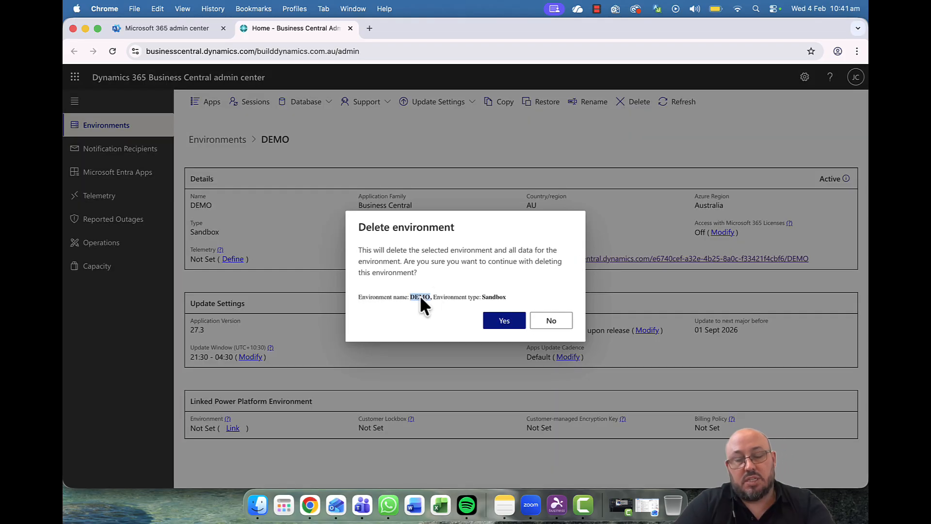
click(502, 321)
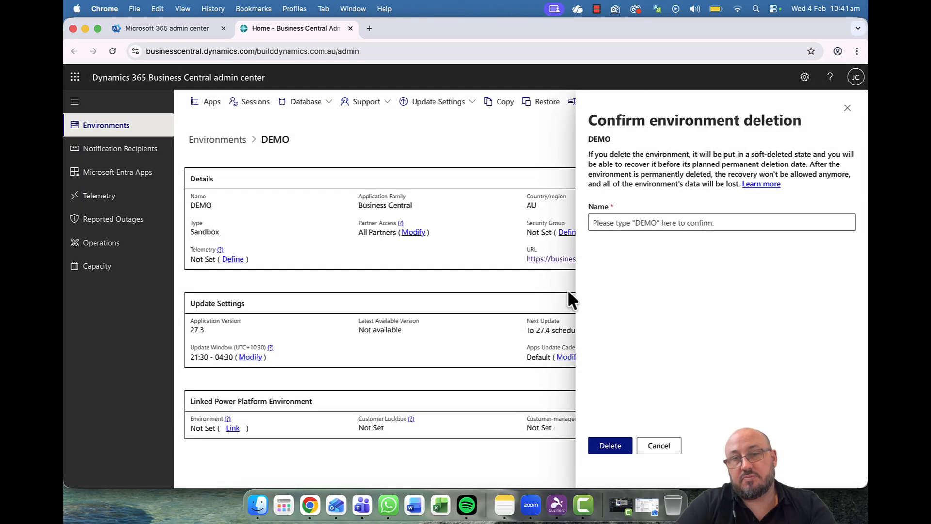
click(613, 223)
key(super+v)
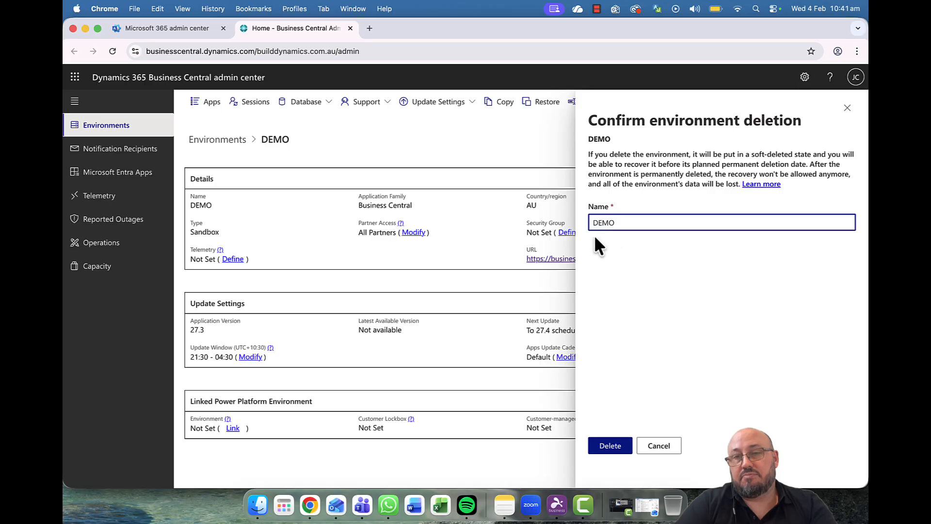
click(611, 447)
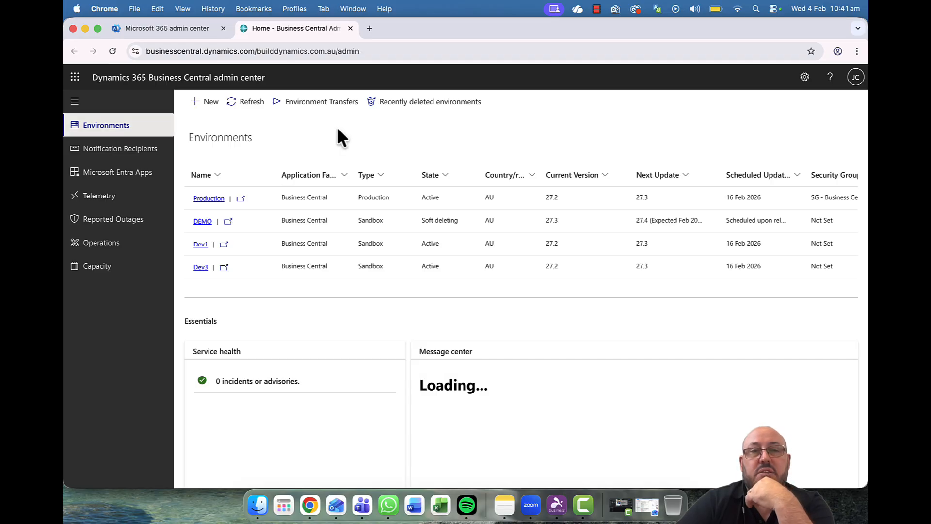
click(246, 103)
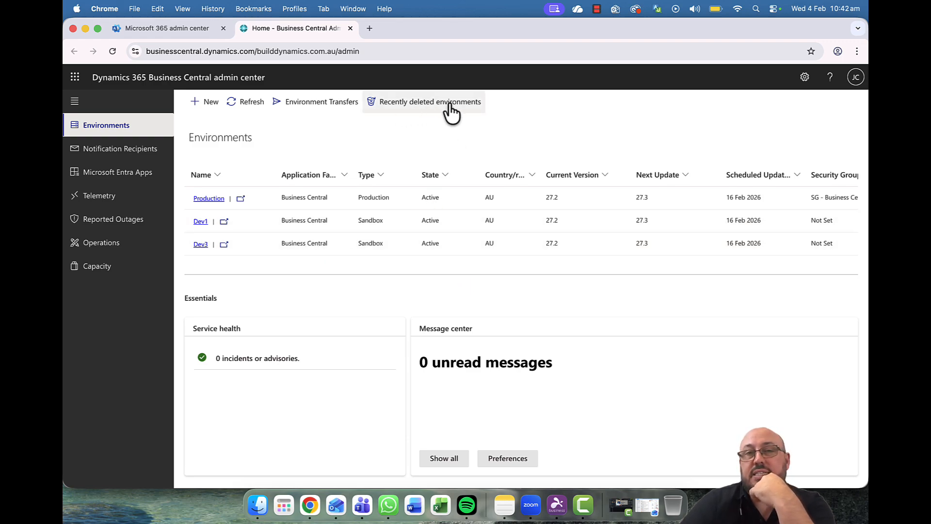
Step: Open the soft-deleted Dev sandbox from the recently deleted environments and look over its details and update setting options
click(436, 103)
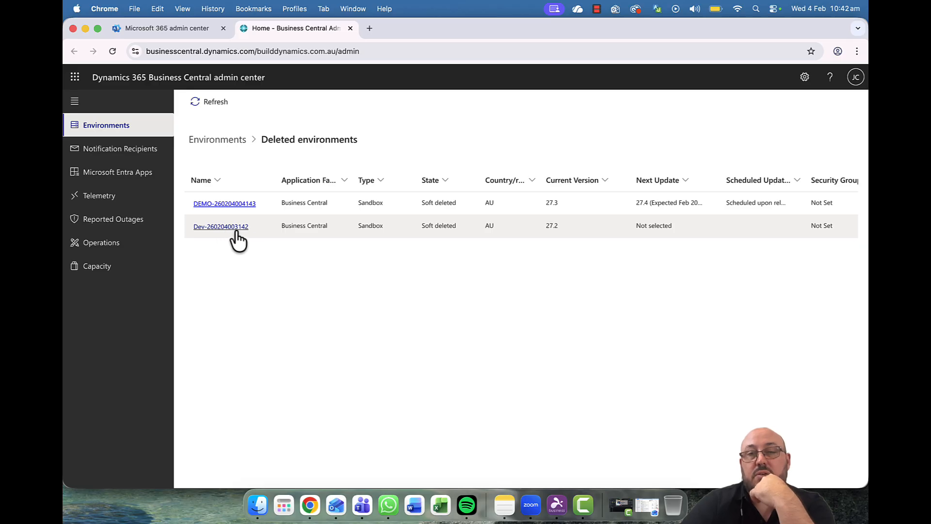
click(220, 227)
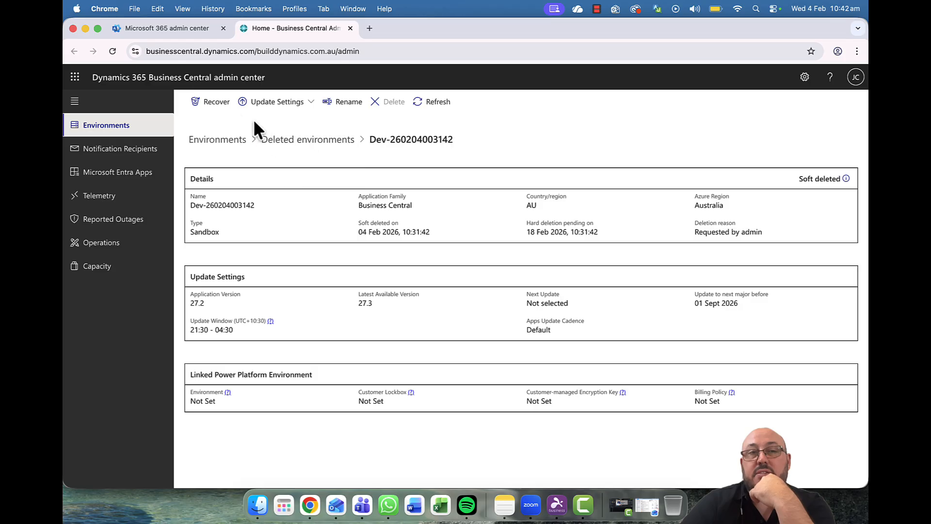
click(307, 108)
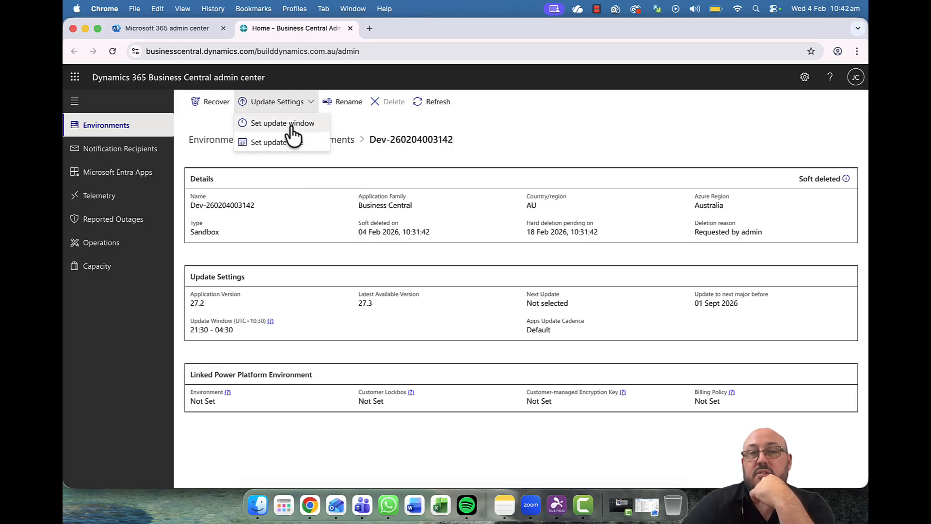
click(217, 118)
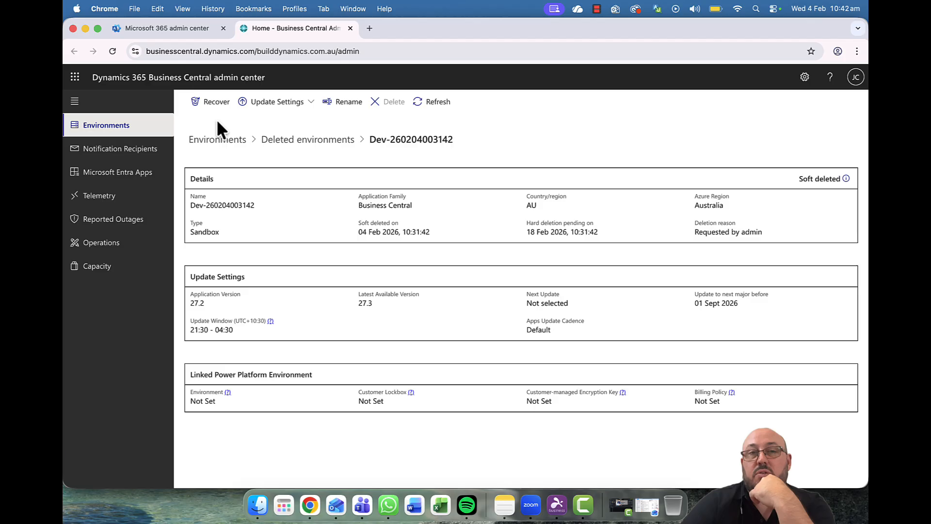
Step: Rename the soft-deleted Dev environment to Dev, accepting the consequence of the URL change
click(342, 102)
click(602, 284)
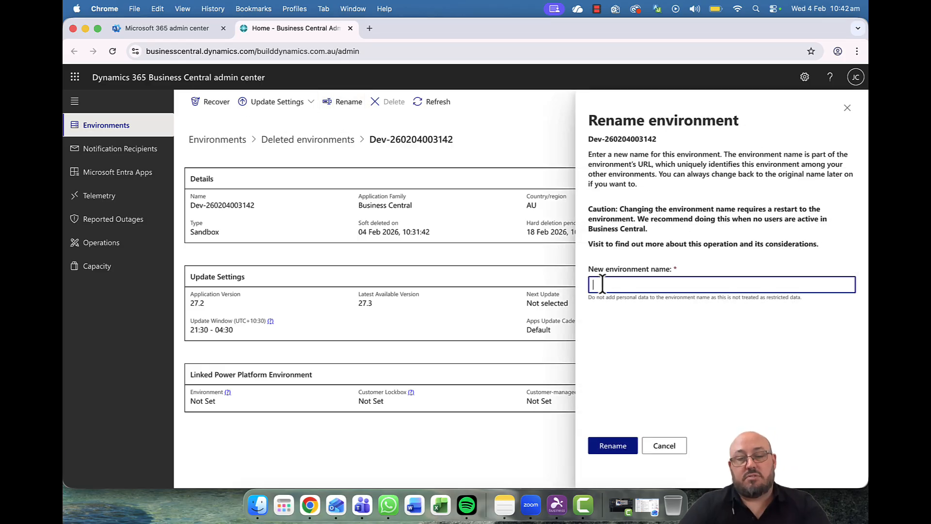
text(Dev)
click(623, 446)
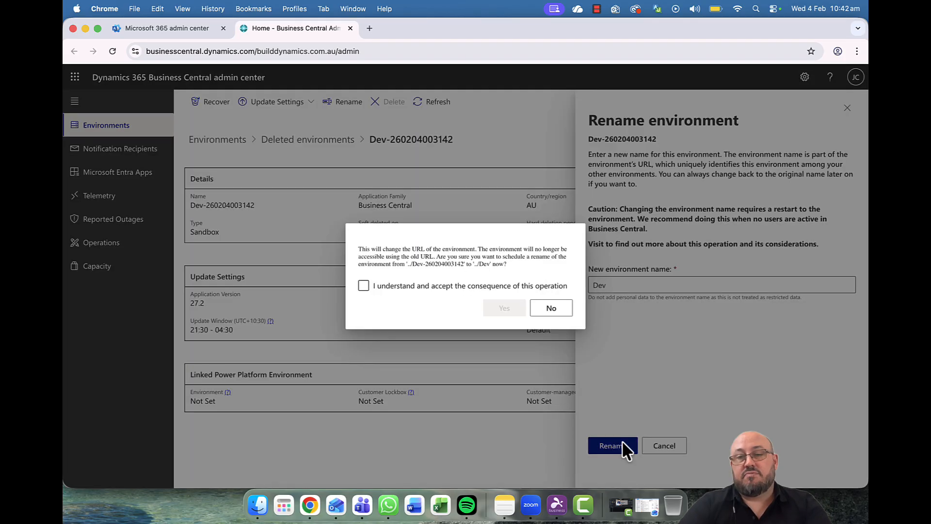
click(451, 286)
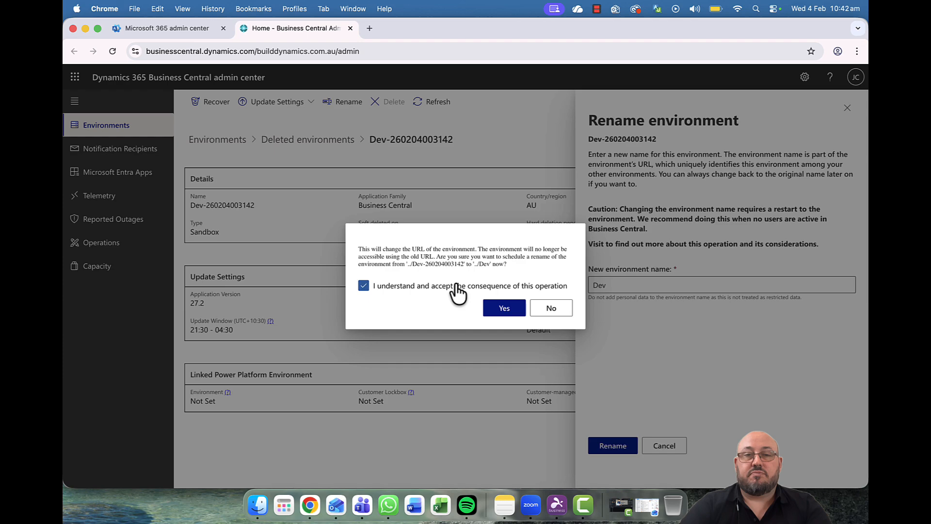
click(504, 308)
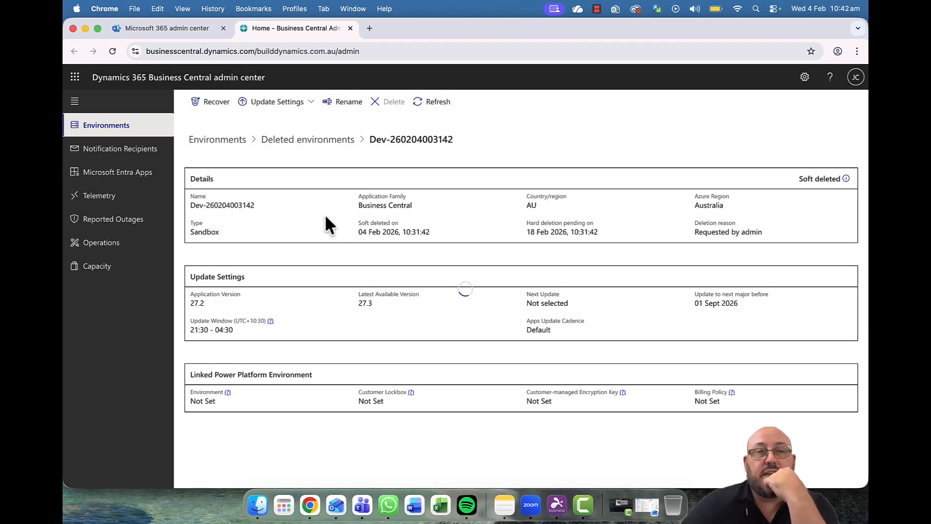
Step: Recover the deleted Dev environment and check its progress in the environments and recently deleted environments lists
click(213, 103)
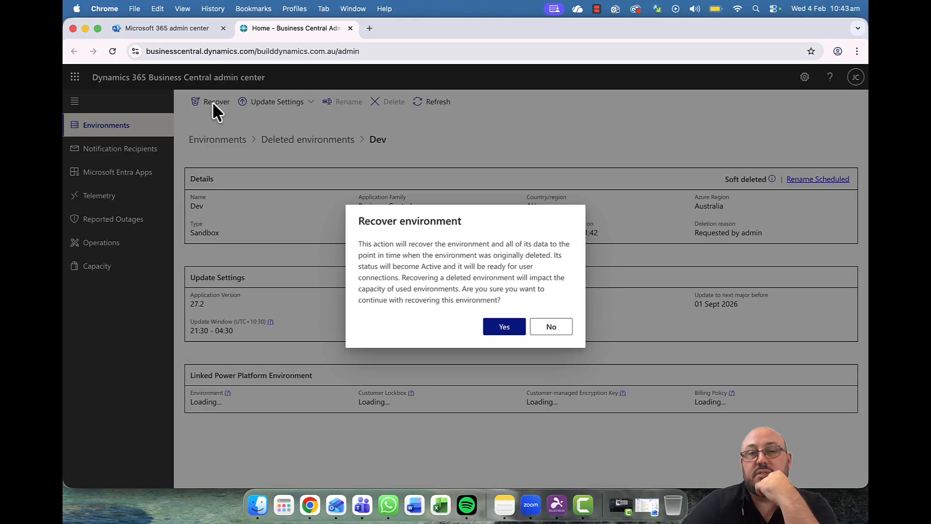
click(504, 326)
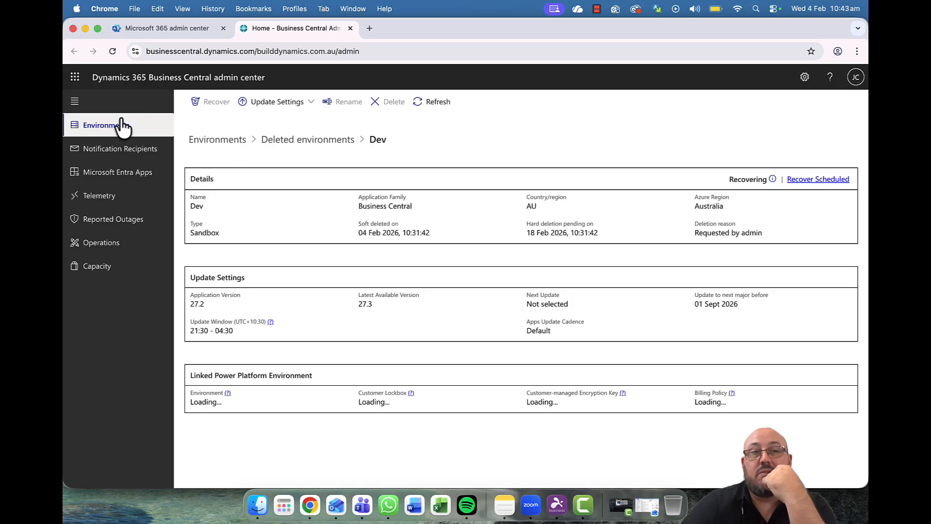
click(108, 127)
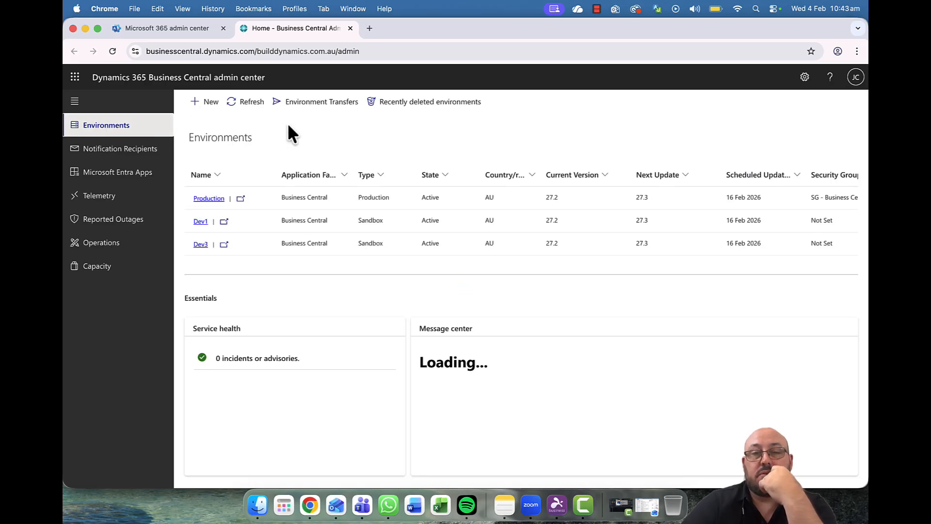
click(245, 102)
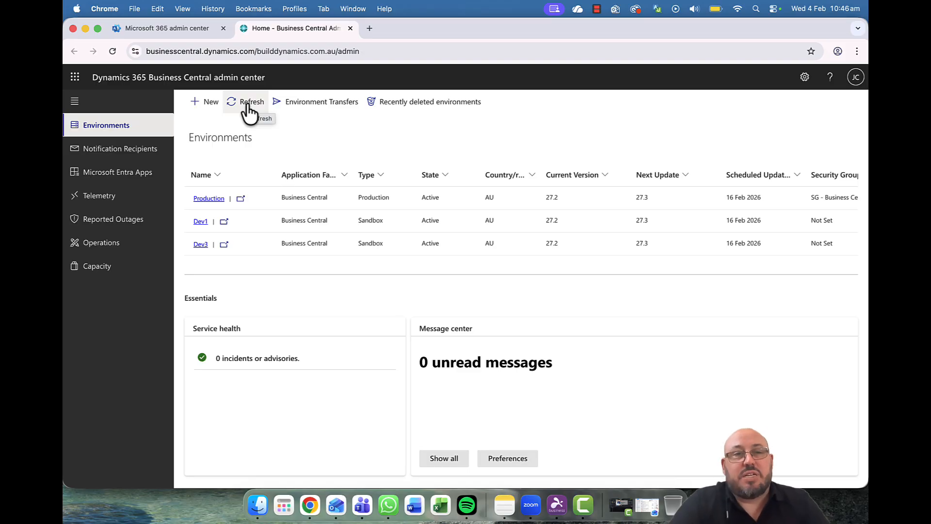
click(395, 102)
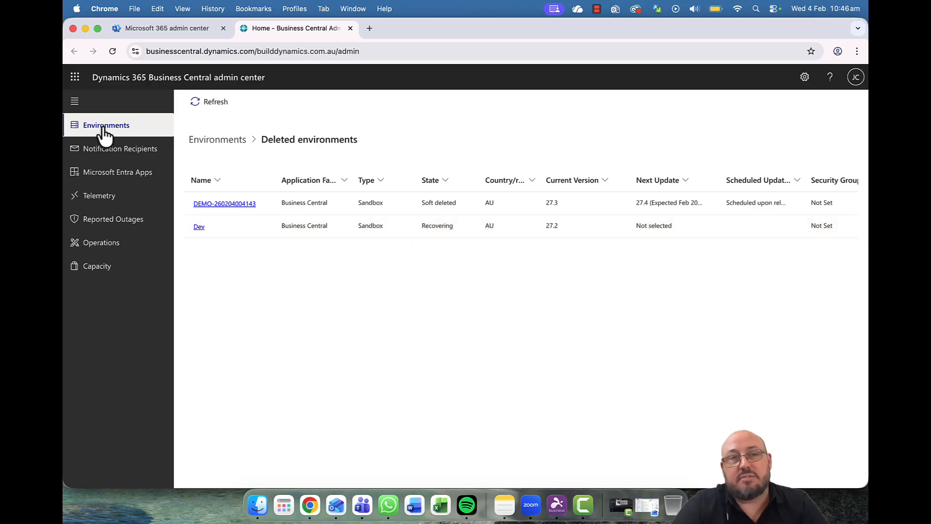
click(85, 126)
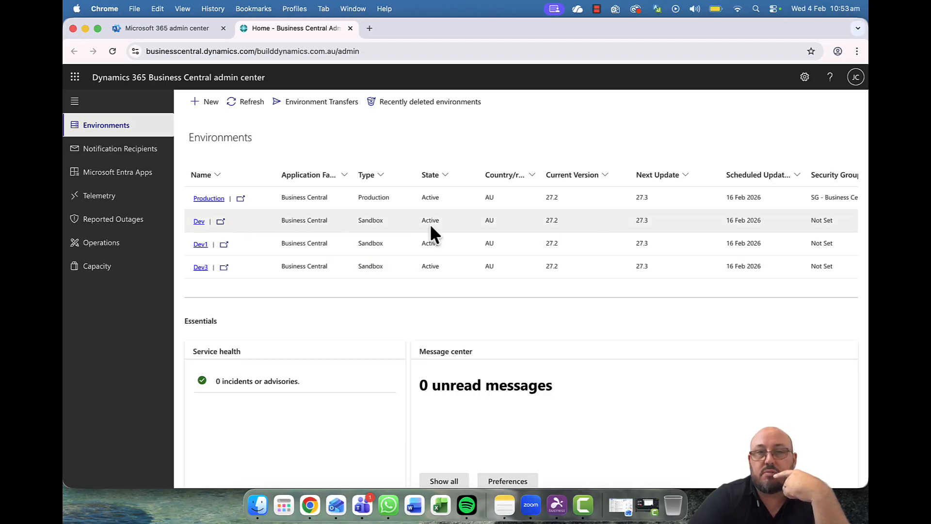
Step: Open the recovered Dev environment in Business Central, look over its home page and close it again
click(221, 222)
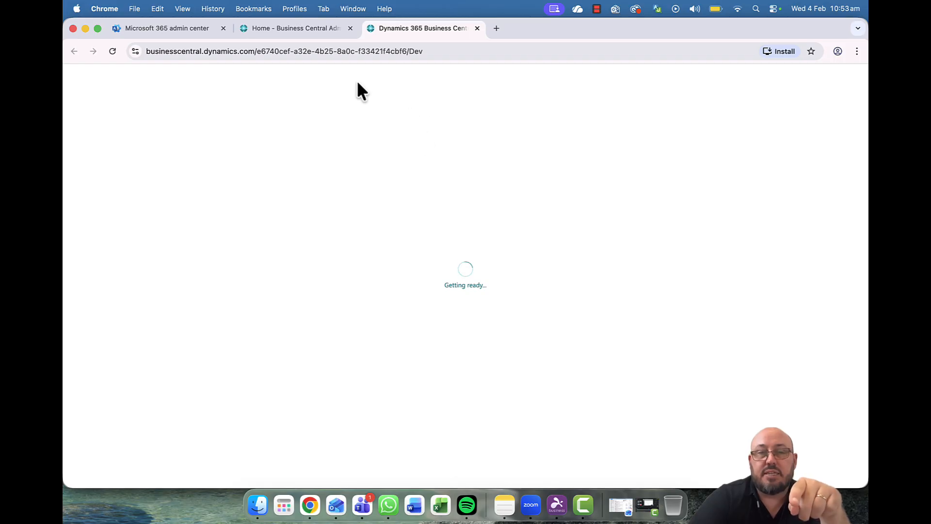
click(306, 30)
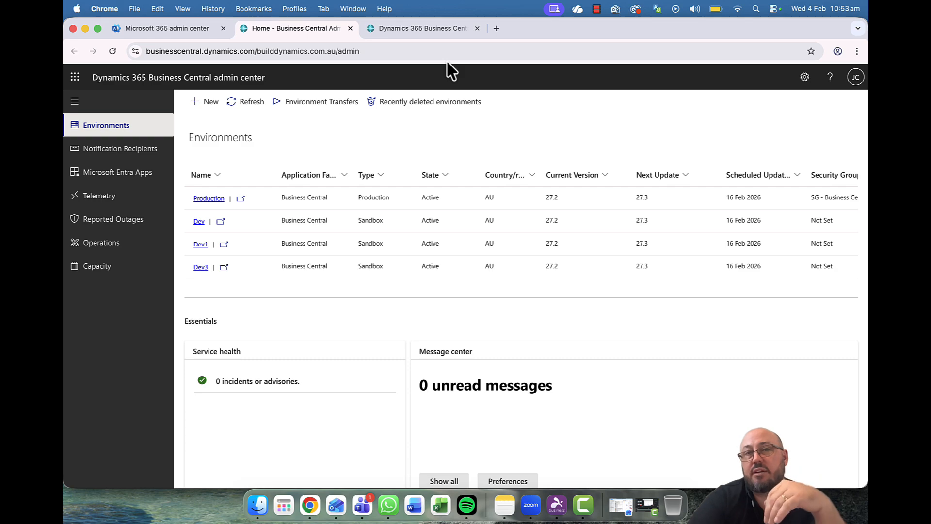
click(434, 32)
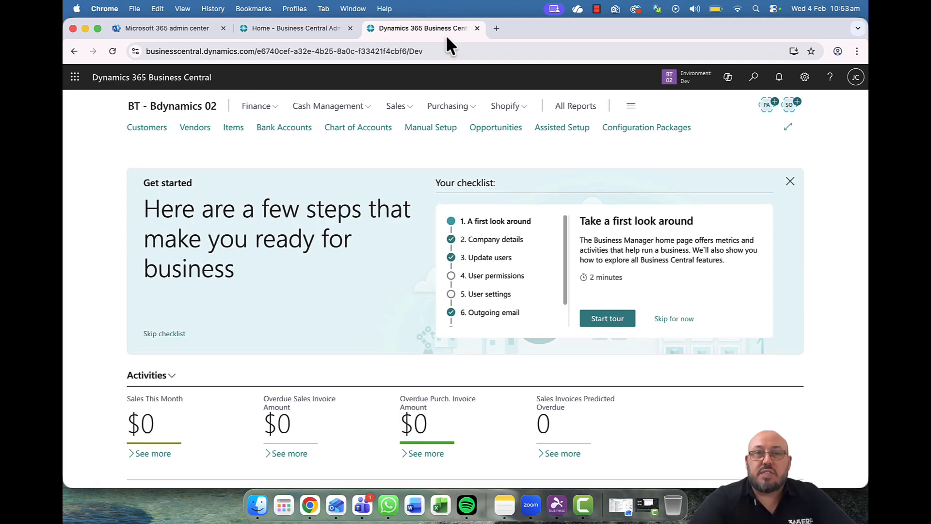
click(477, 28)
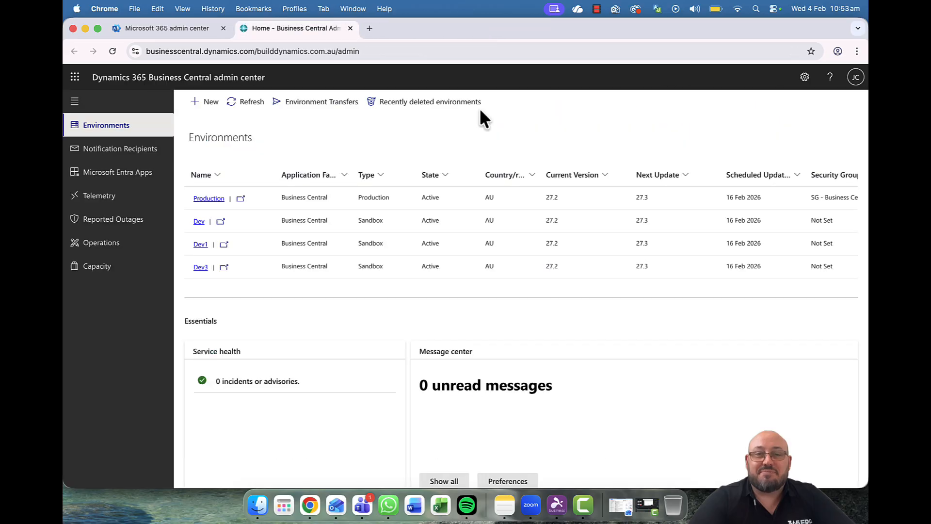